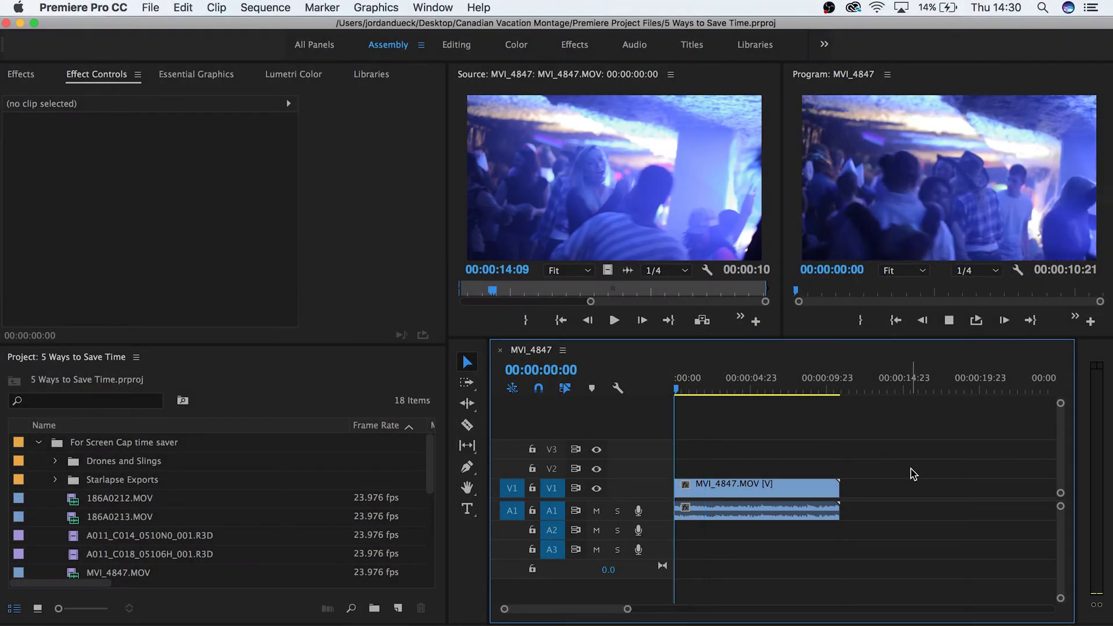
# - Play the sequence from the start, then render previews of the red unrendered sections
pyautogui.press('Home')
pyautogui.press('space')
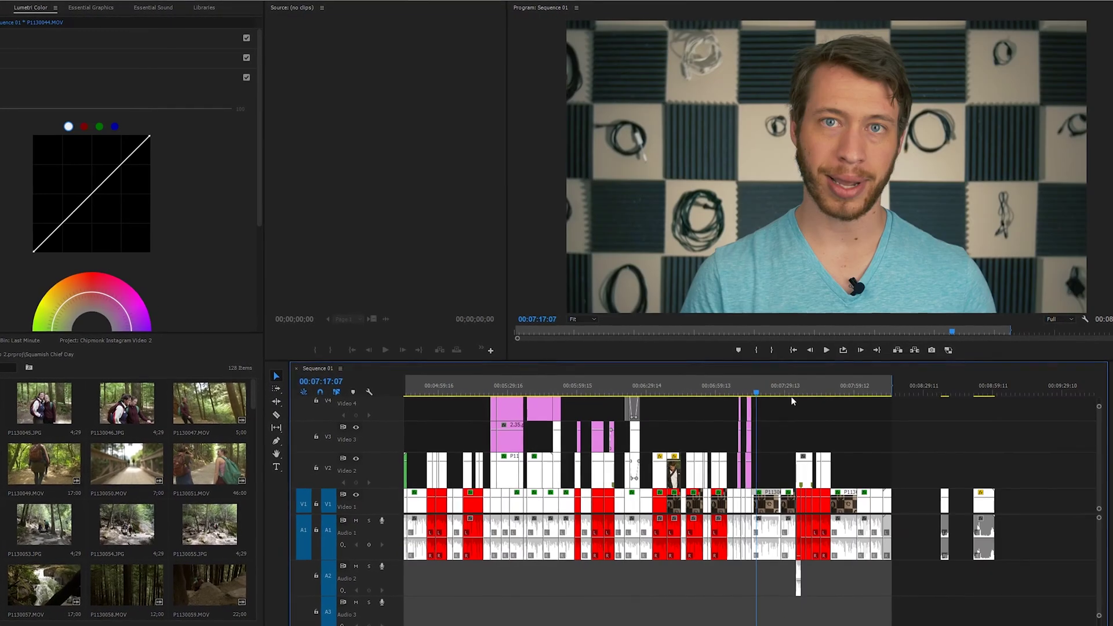
pyautogui.press('Return')
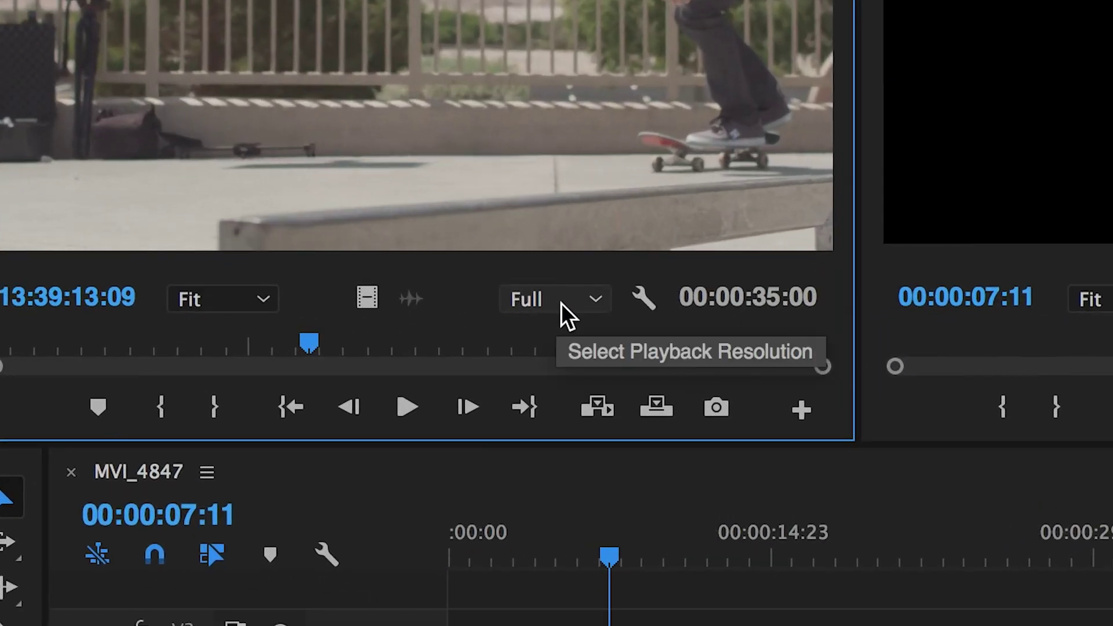
# - Set the Source monitor's playback resolution to 1/8
pyautogui.click(561, 303)
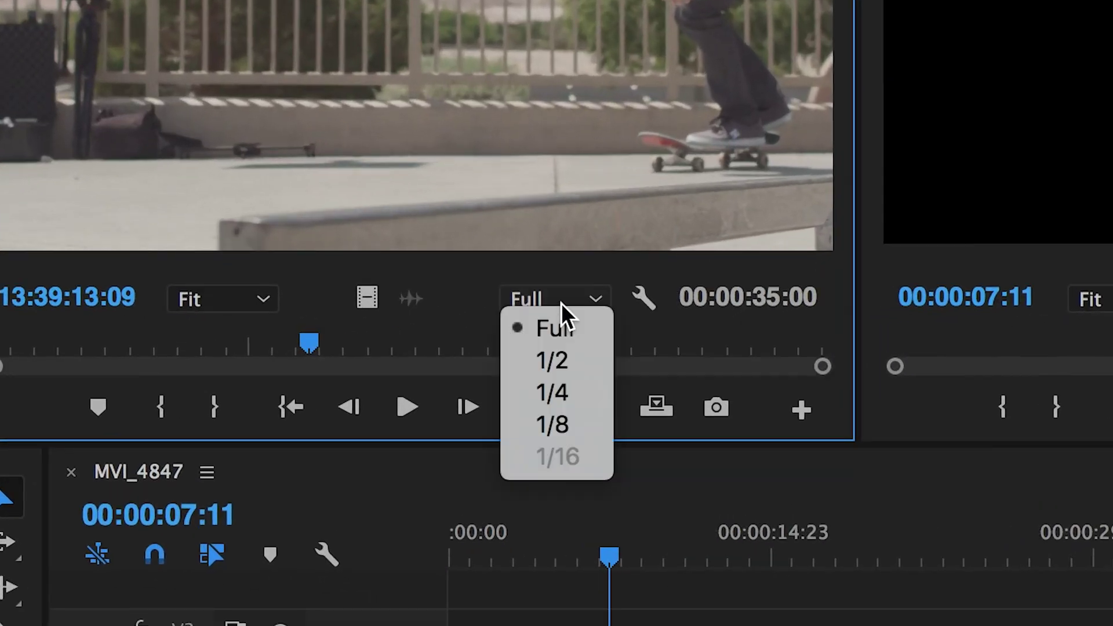
pyautogui.click(554, 424)
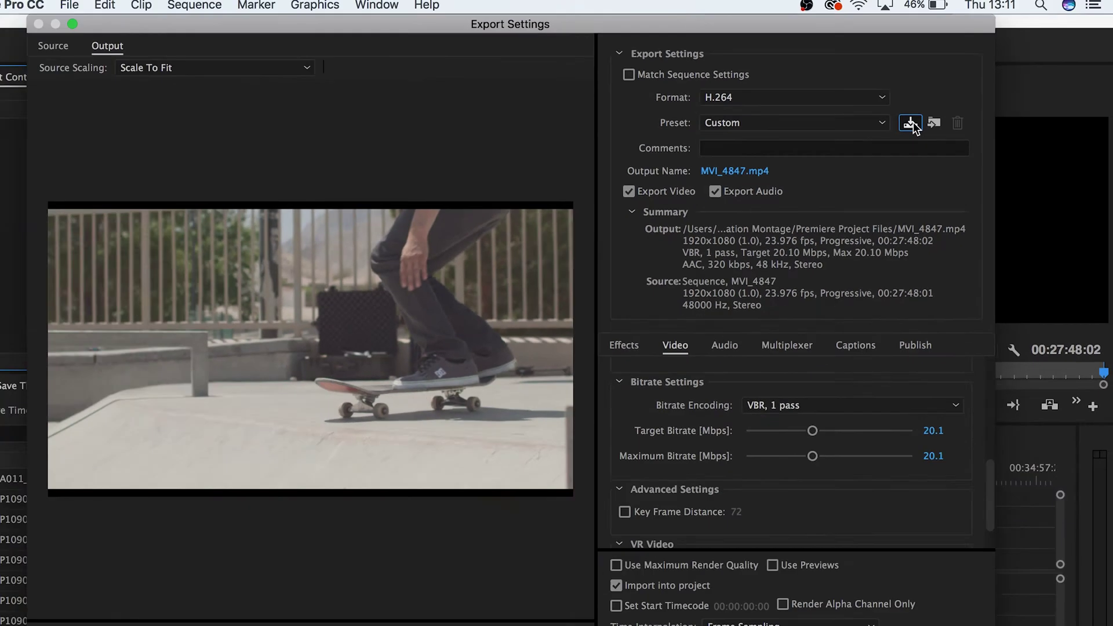
# - Save the H.264 export settings as 'My Custom Preset' and confirm it in the Preset list
pyautogui.click(776, 196)
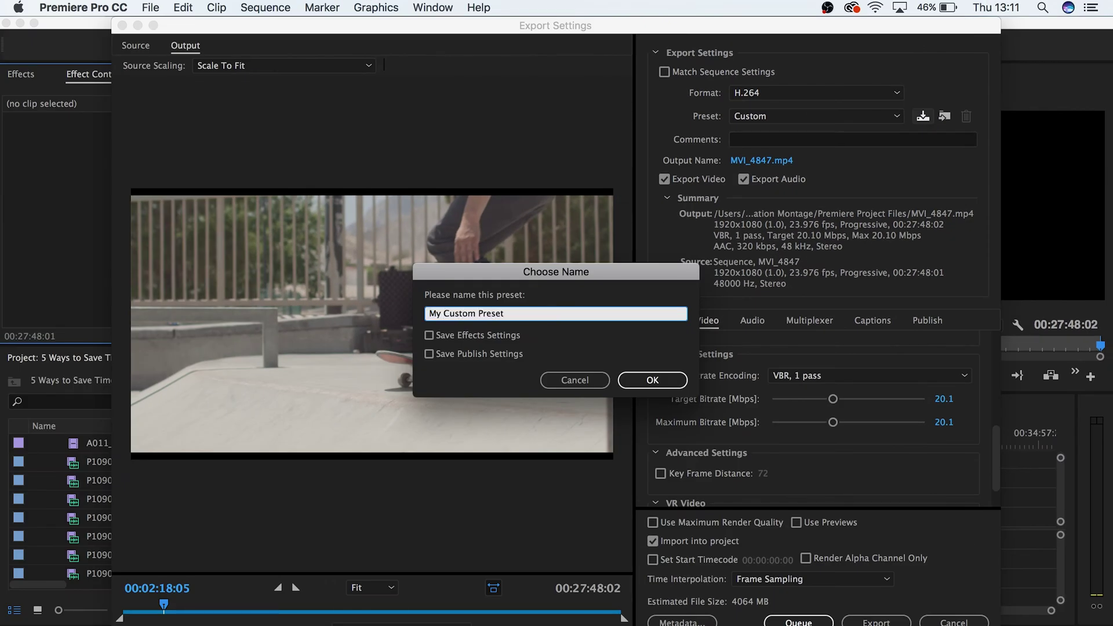
pyautogui.press('Return')
pyautogui.click(836, 119)
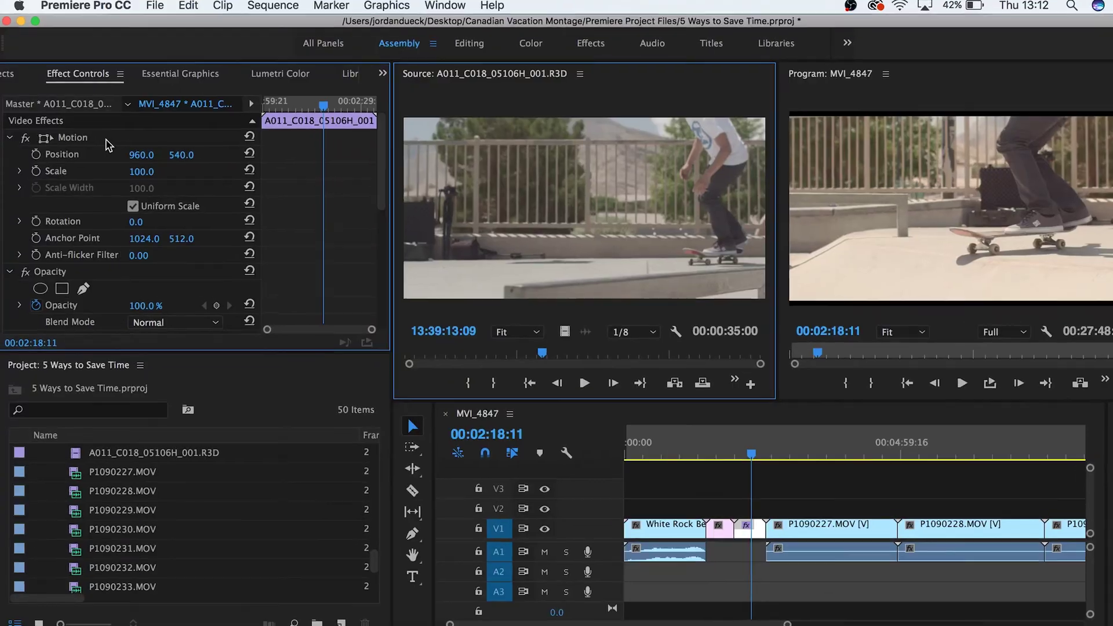
# - Select all the clip's effects, save them as preset 'Skateboarding Intro', and find it under Effects > Presets
pyautogui.rightClick(106, 141)
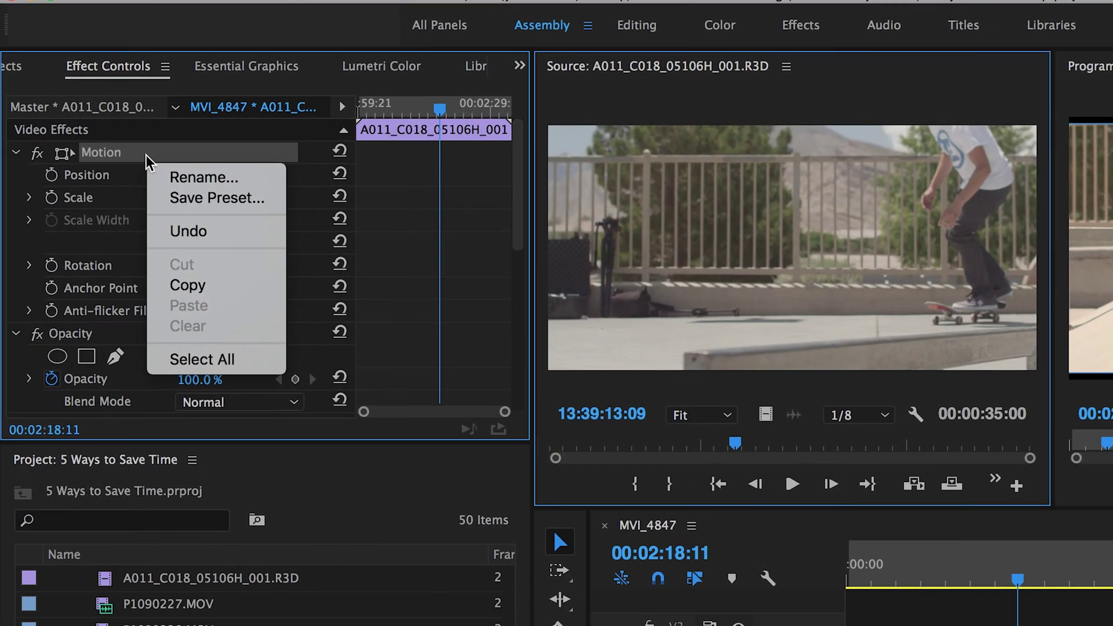
pyautogui.click(195, 359)
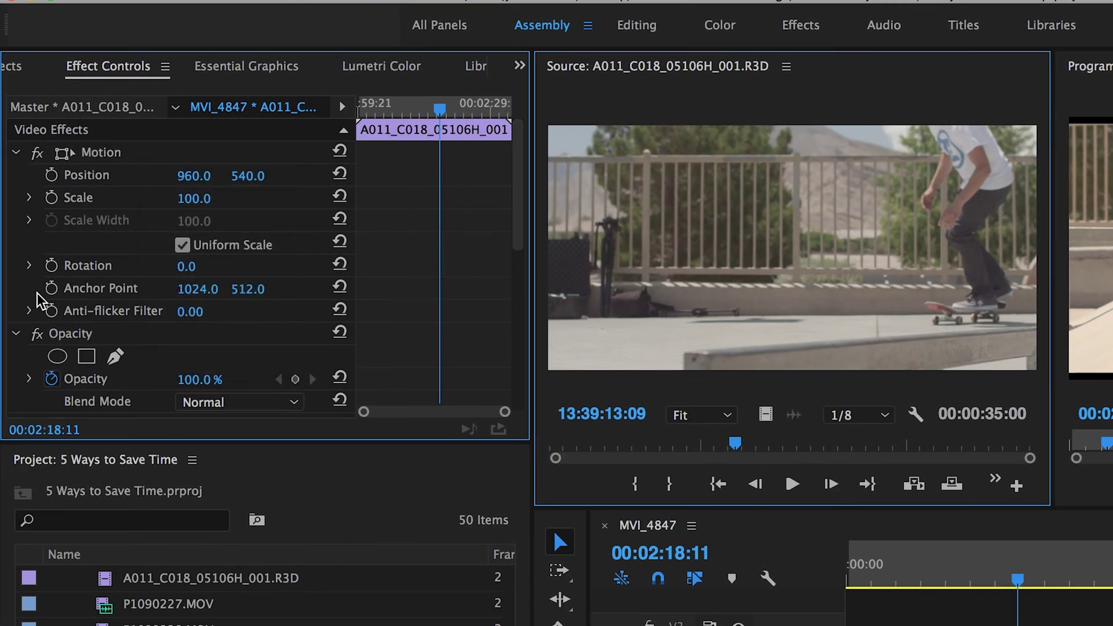
pyautogui.scroll(-5, 39, 298)
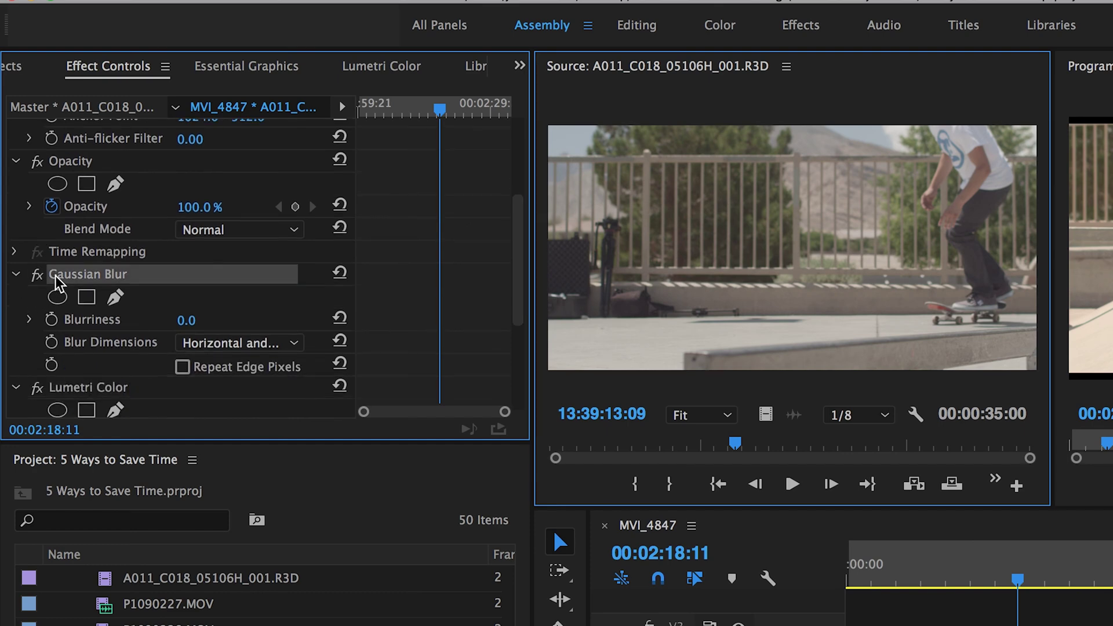
pyautogui.rightClick(90, 397)
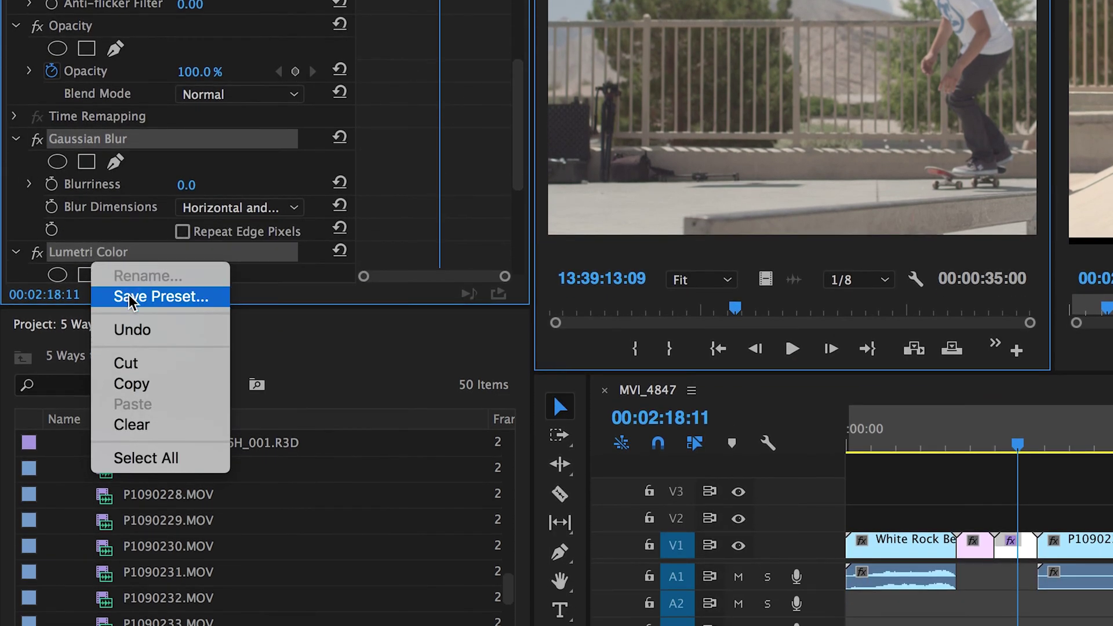
pyautogui.click(130, 300)
pyautogui.write('Skateboarding Intro')
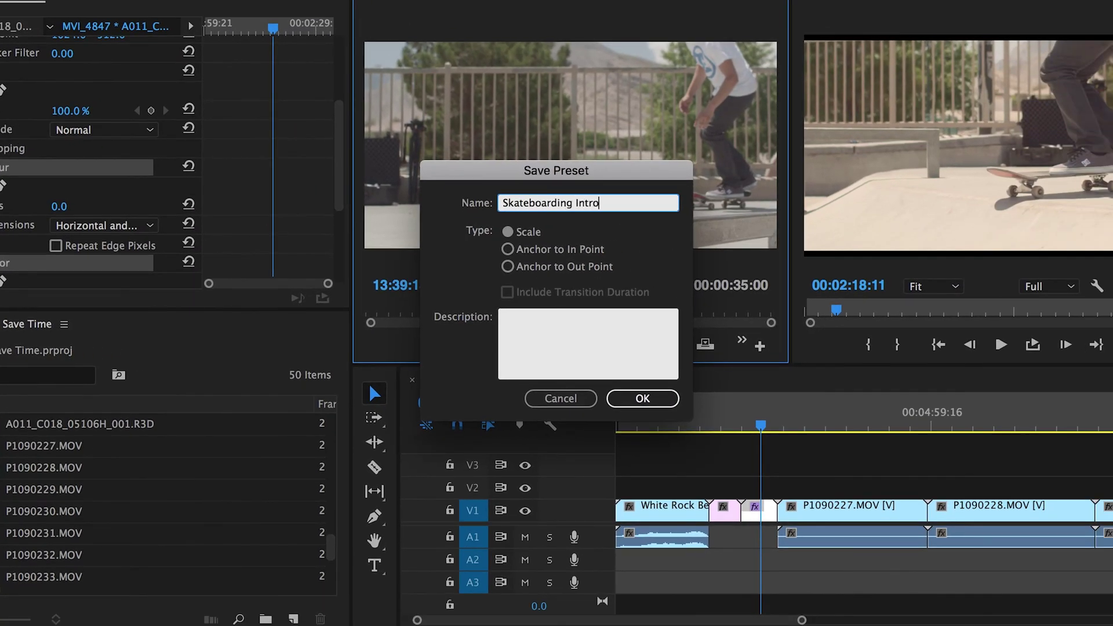
pyautogui.press('Return')
pyautogui.click(37, 100)
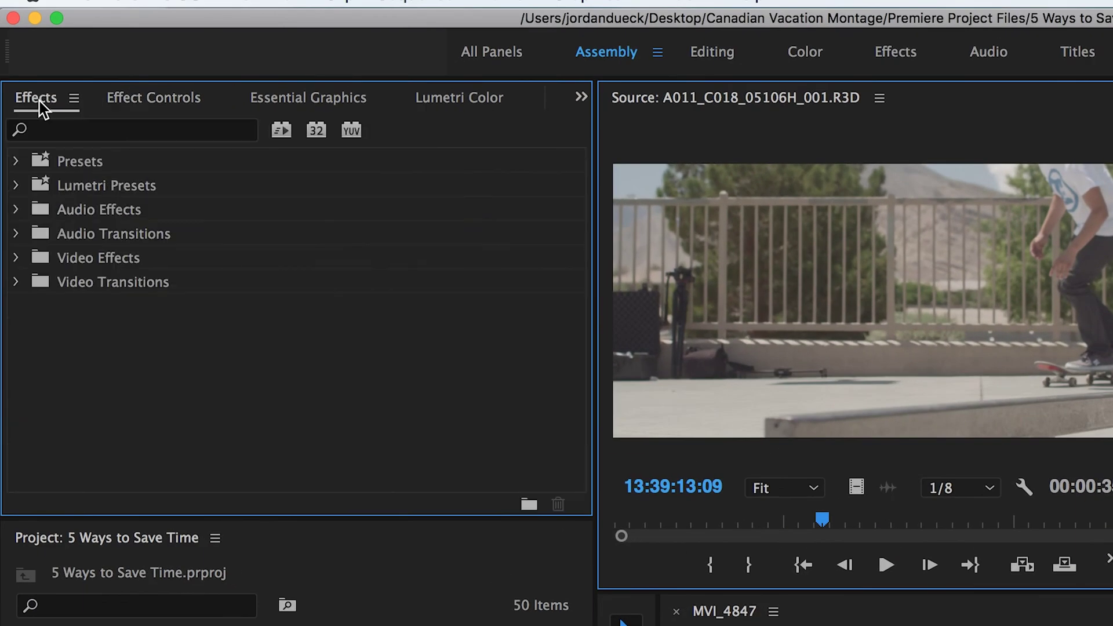
pyautogui.click(16, 161)
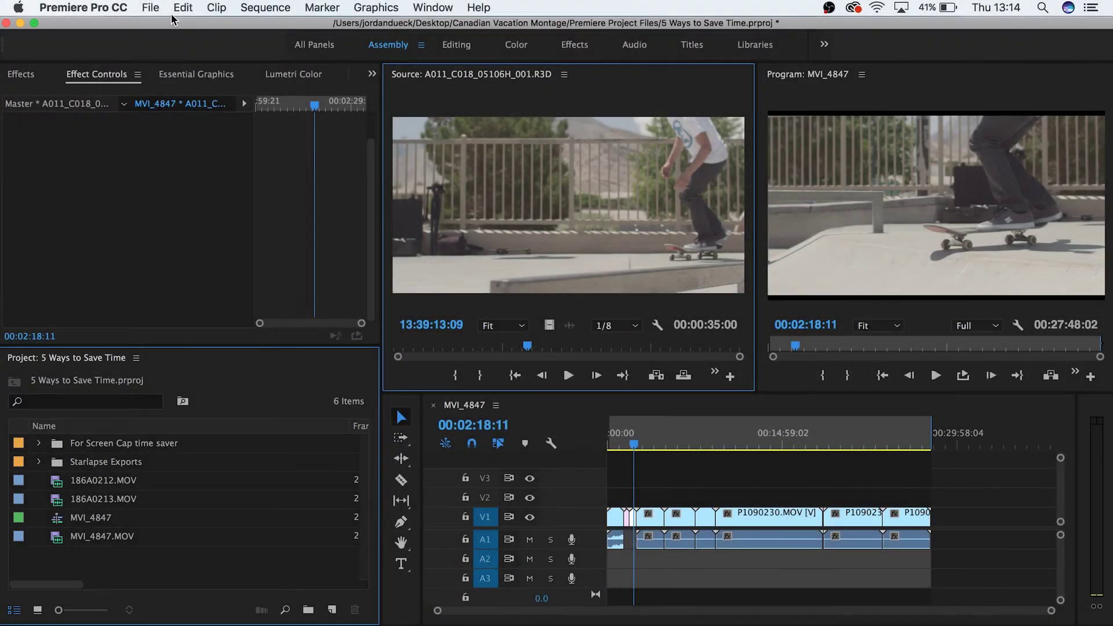
# - Create a new 1920×1080 adjustment layer in the project
pyautogui.click(150, 7)
pyautogui.moveTo(246, 47)
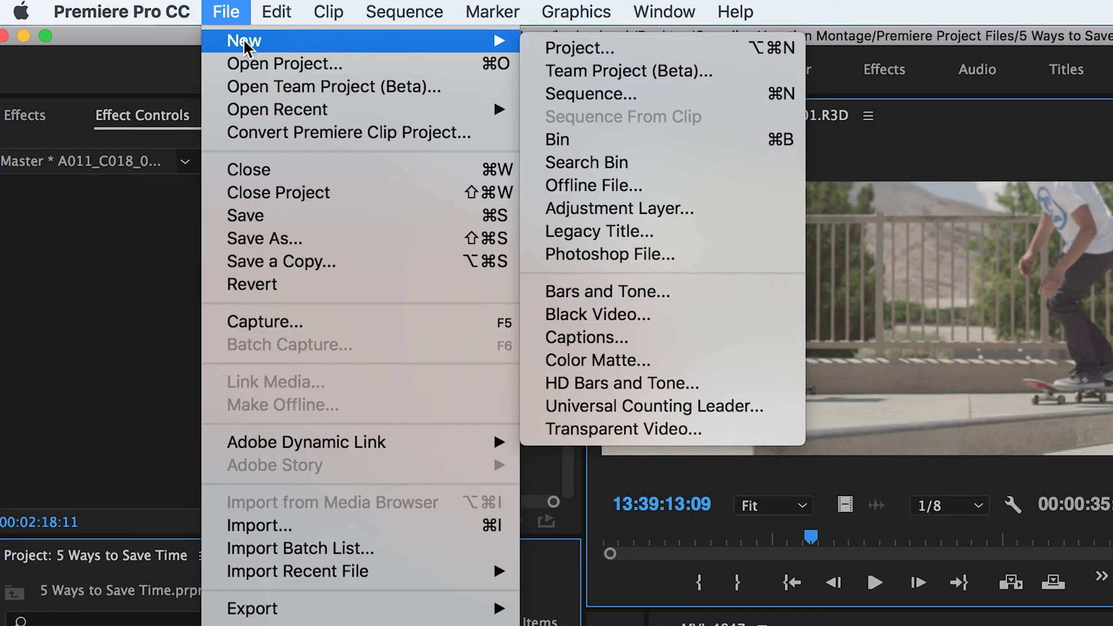
pyautogui.click(681, 215)
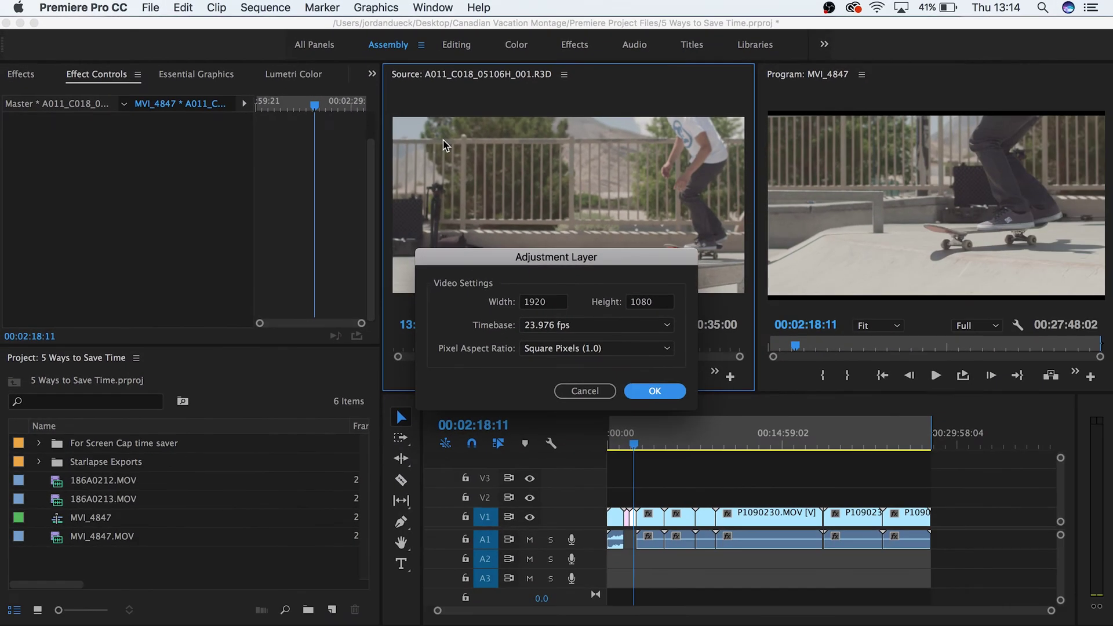
pyautogui.click(655, 390)
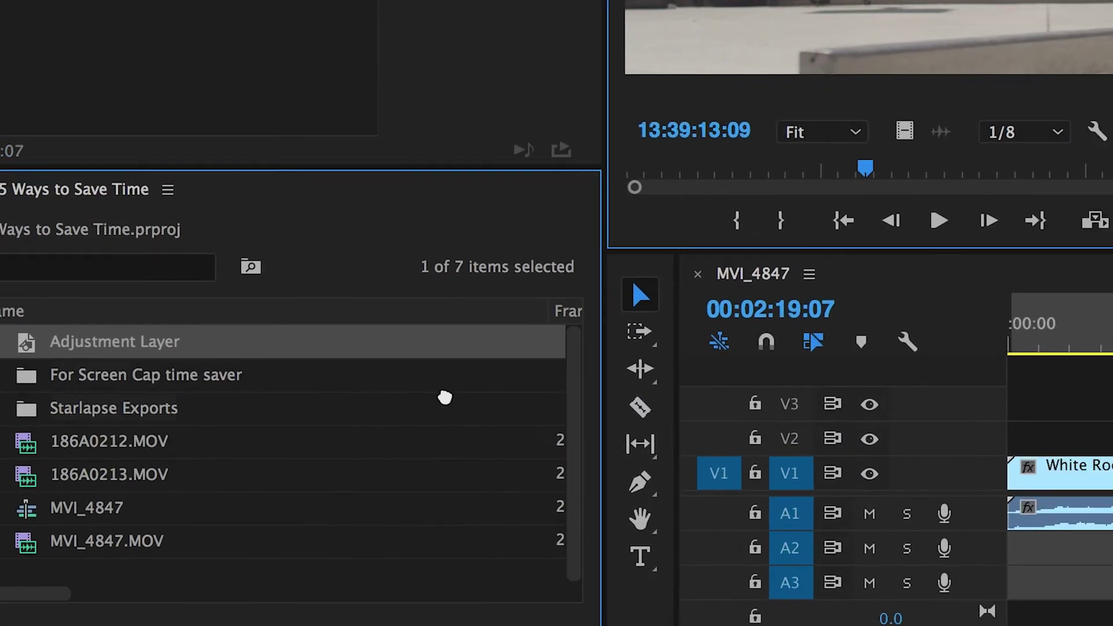
# - Lay the adjustment layer across the clips on V2, raise Exposure to 0.6 and lower Shadows
pyautogui.moveTo(299, 474); pyautogui.dragTo(622, 502)
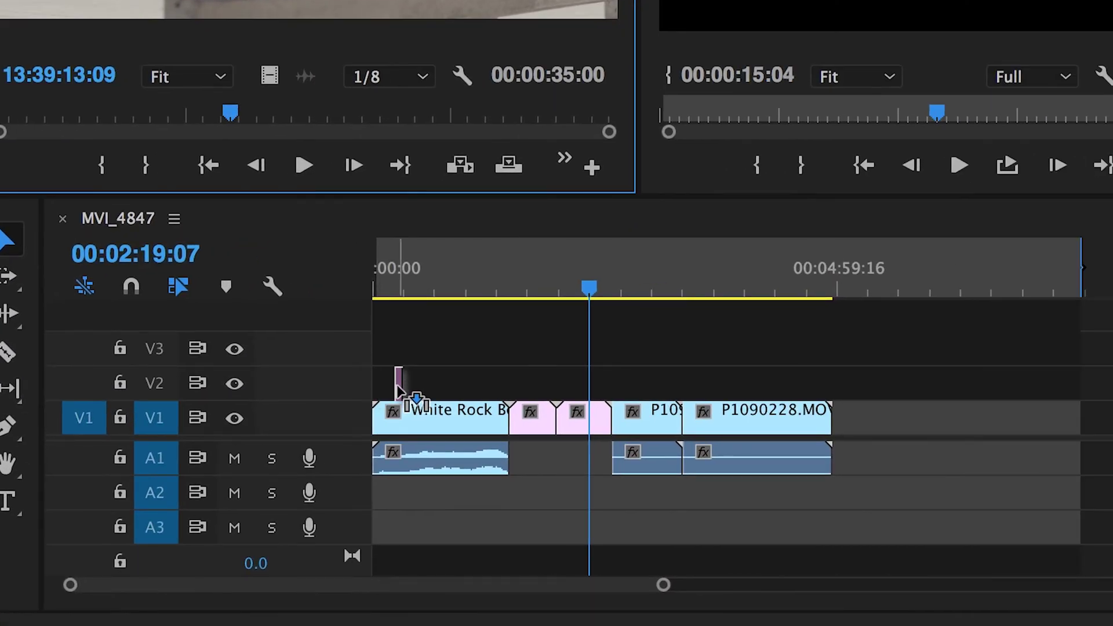
pyautogui.moveTo(371, 381); pyautogui.dragTo(852, 365)
pyautogui.moveTo(206, 289); pyautogui.dragTo(88, 290)
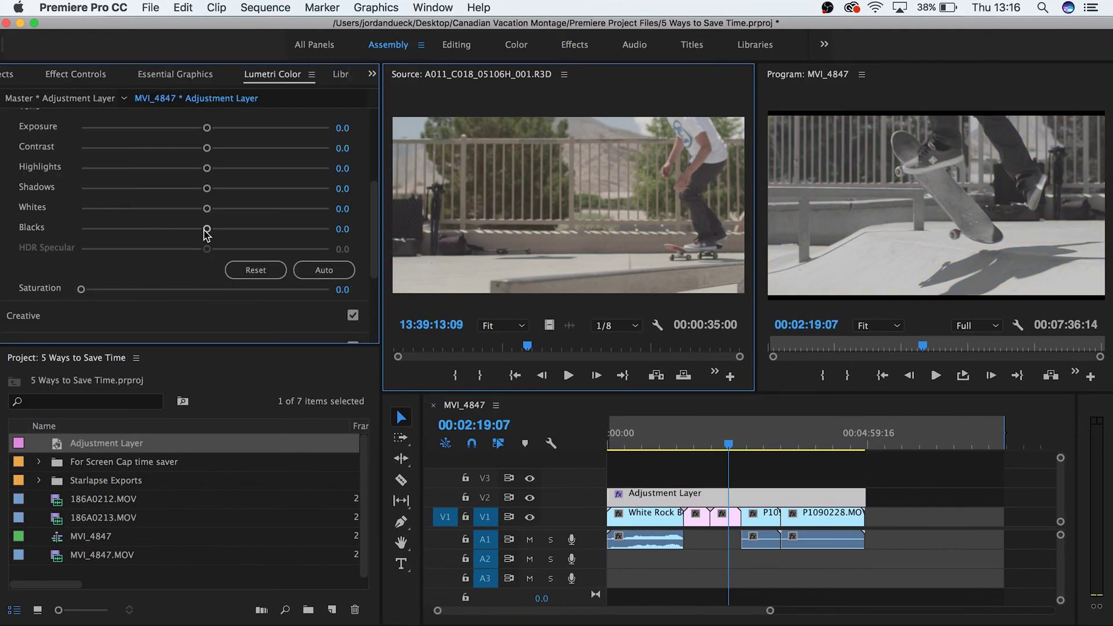
pyautogui.moveTo(206, 128); pyautogui.dragTo(223, 132)
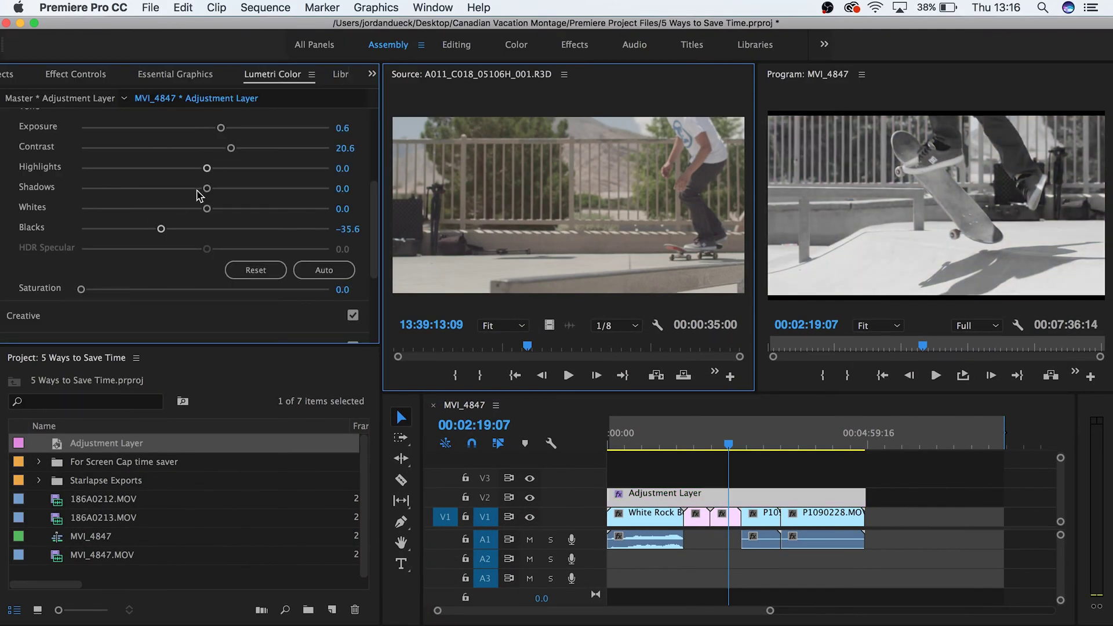
pyautogui.moveTo(199, 194); pyautogui.dragTo(171, 192)
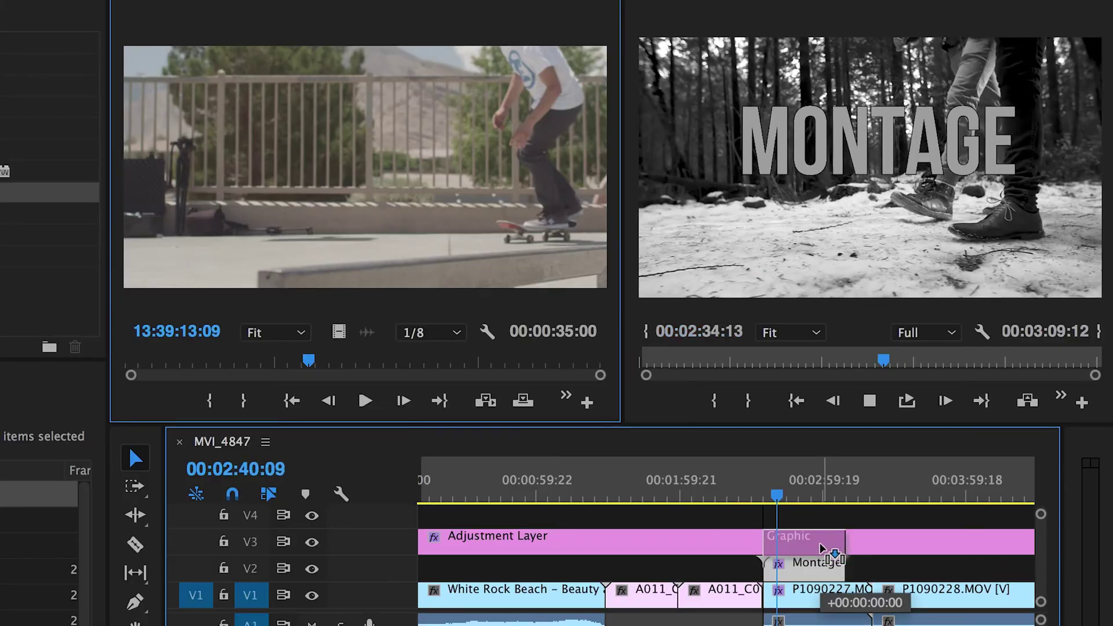
pyautogui.moveTo(819, 551); pyautogui.dragTo(823, 531)
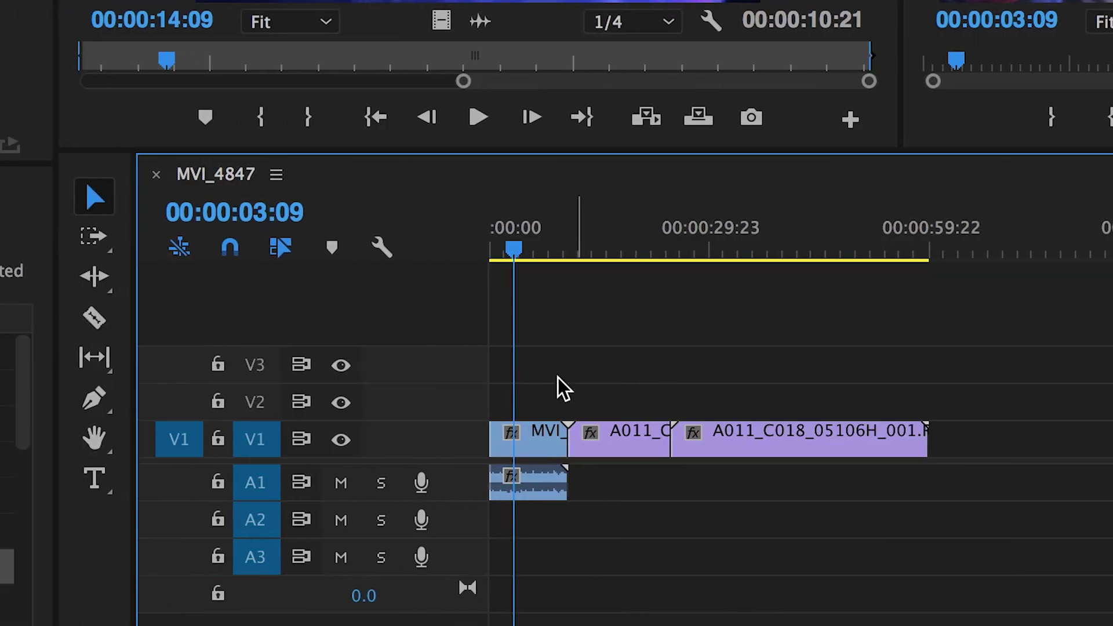
pyautogui.click(95, 319)
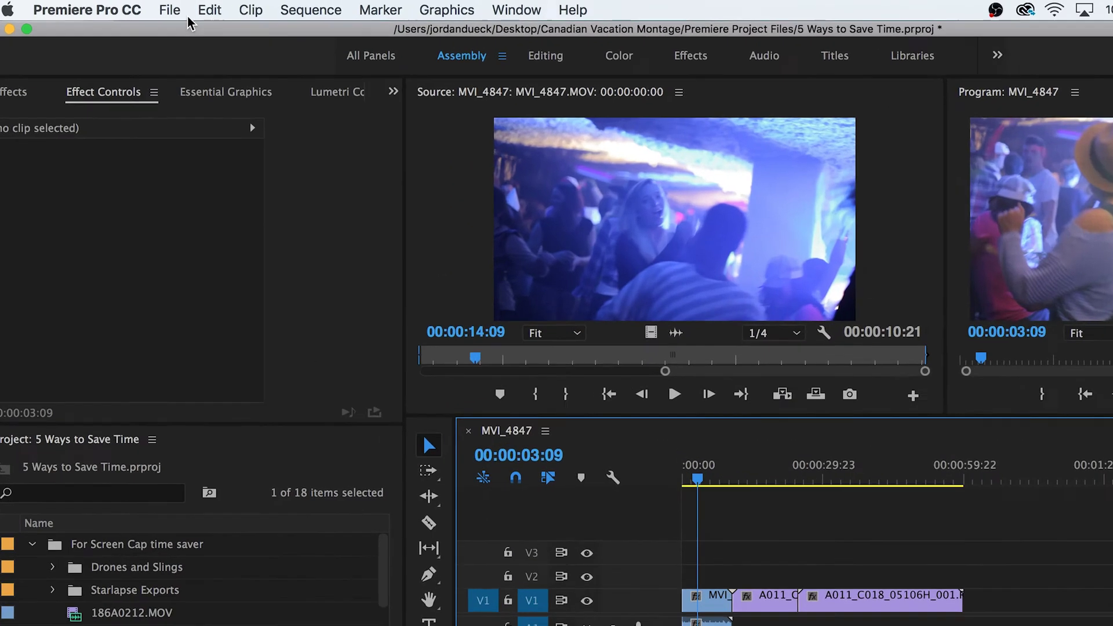
pyautogui.click(169, 10)
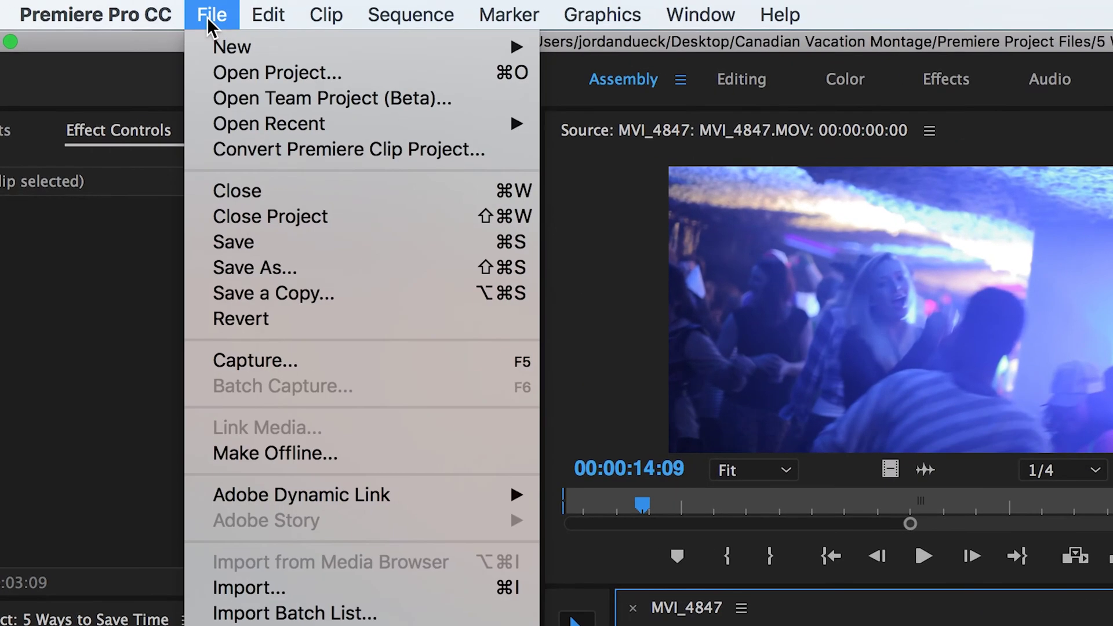
pyautogui.moveTo(323, 319)
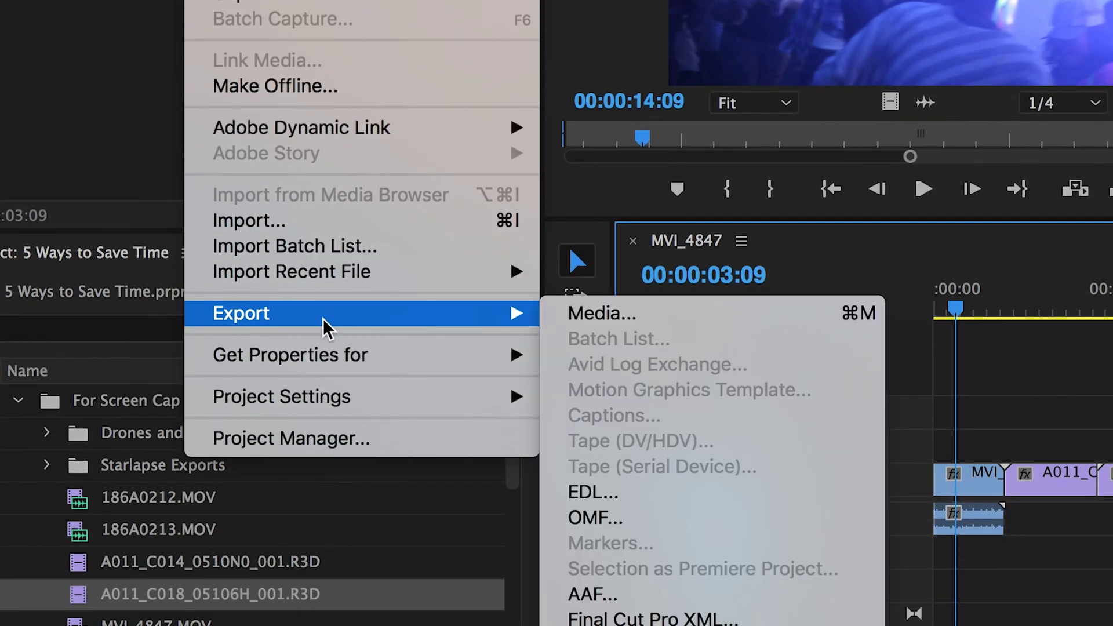
pyautogui.click(579, 316)
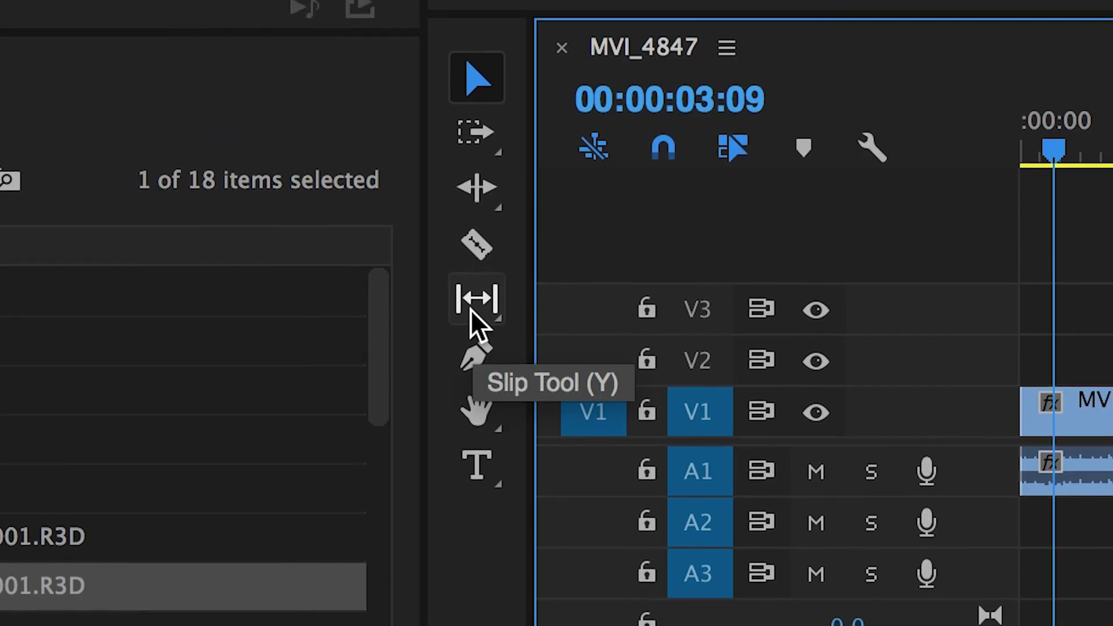
# - Slip the first V1 clip's footage by about two seconds, then delete the middle clip, leaving a gap
pyautogui.click(470, 313)
pyautogui.moveTo(513, 539)
pyautogui.mouseDown()
pyautogui.moveTo(459, 540)
pyautogui.moveTo(534, 528)
pyautogui.moveTo(457, 540)
pyautogui.moveTo(521, 530)
pyautogui.mouseUp()
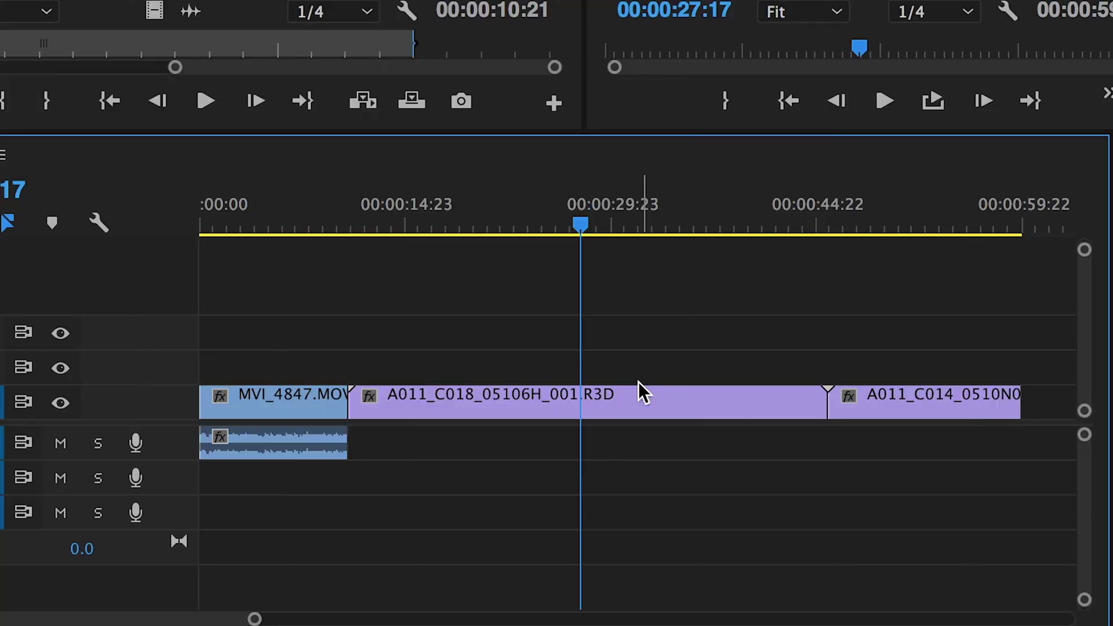
pyautogui.click(642, 394)
pyautogui.press('Delete')
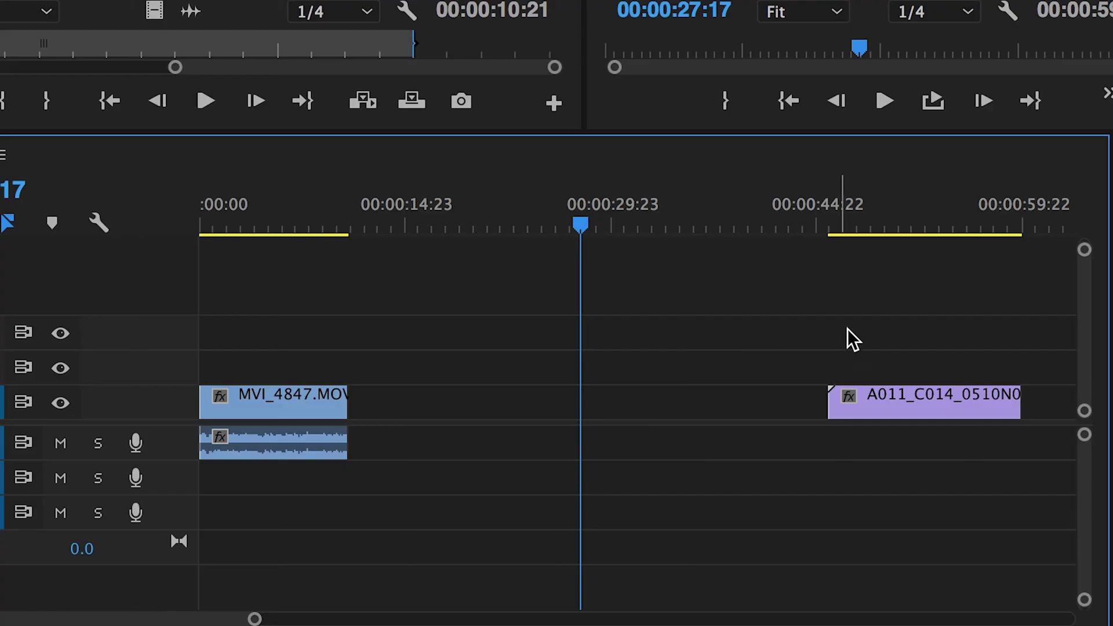
# - Move the last clip into the gap, undo, then ripple delete the middle A011_C018_05106H_001.R3D clip
pyautogui.click(880, 402)
pyautogui.moveTo(955, 396); pyautogui.dragTo(497, 396)
pyautogui.hotkey('ctrl', 'z')
pyautogui.hotkey('ctrl', 'z')
pyautogui.hotkey('shift', 'Delete')
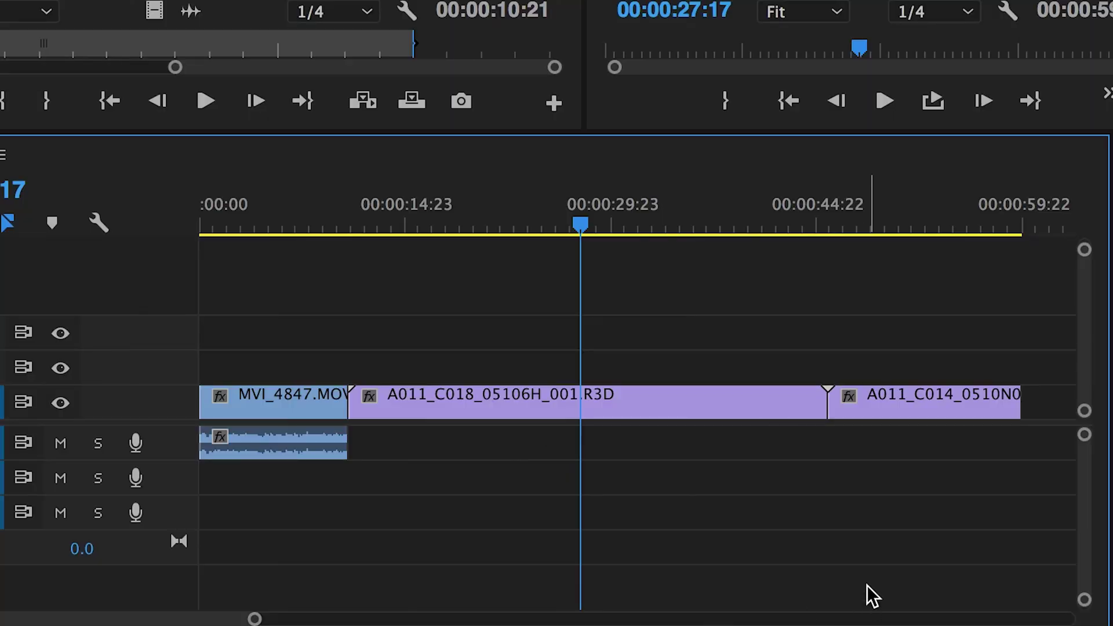
pyautogui.click(742, 403)
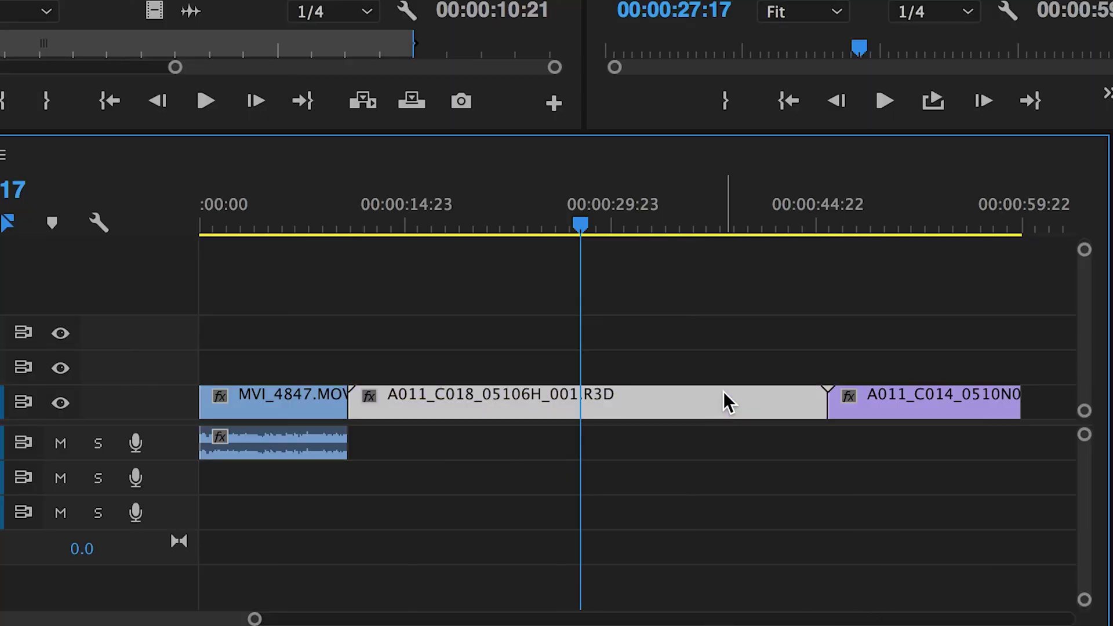
pyautogui.hotkey('shift', 'Delete')
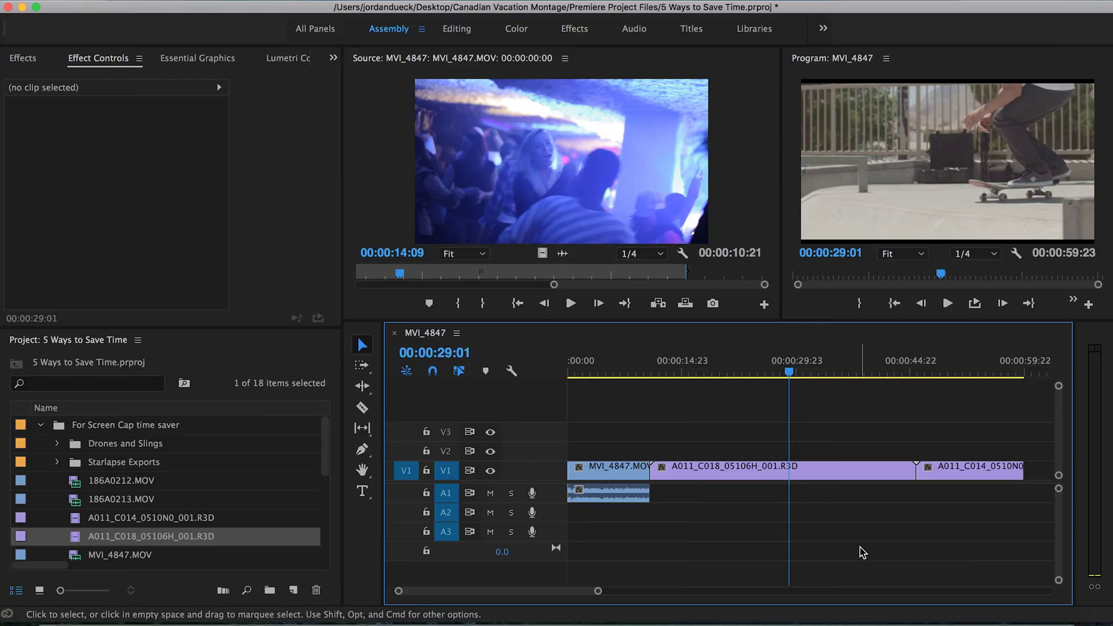
# - Assign shortcut C to the Rate Stretch Tool in Keyboard Shortcuts, taking it from the Razor Tool
pyautogui.press('alt+super+k')
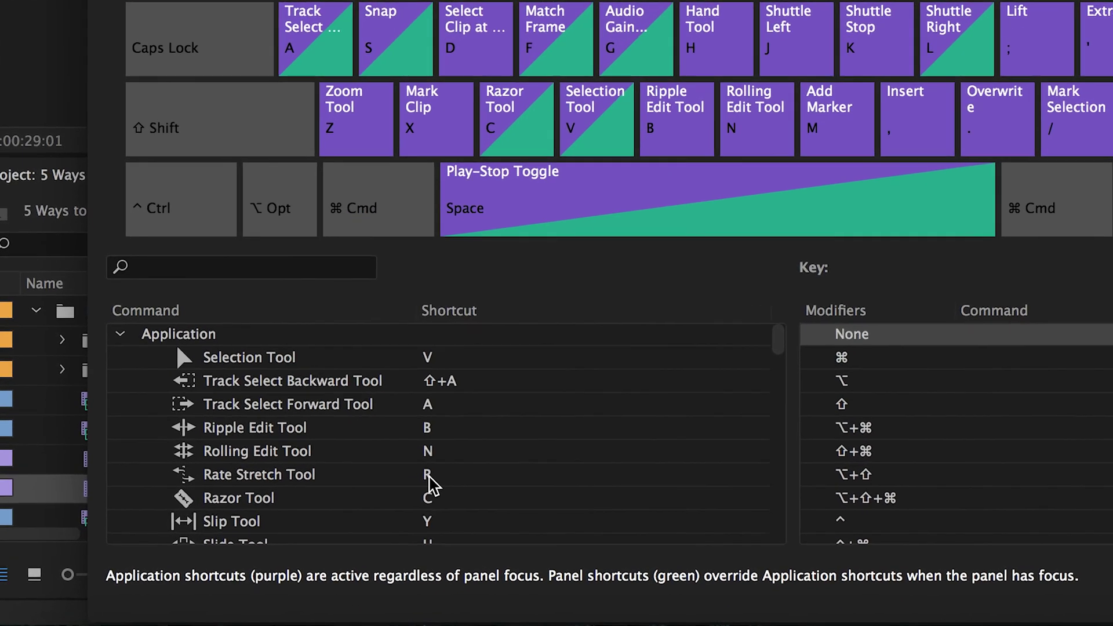
pyautogui.click(286, 528)
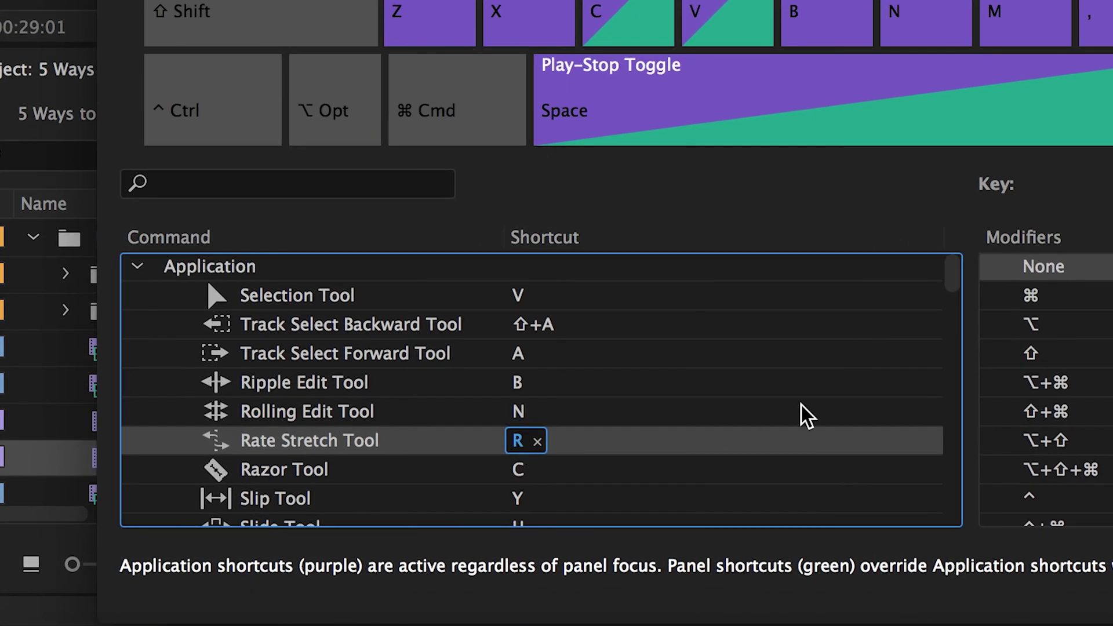
pyautogui.press('c')
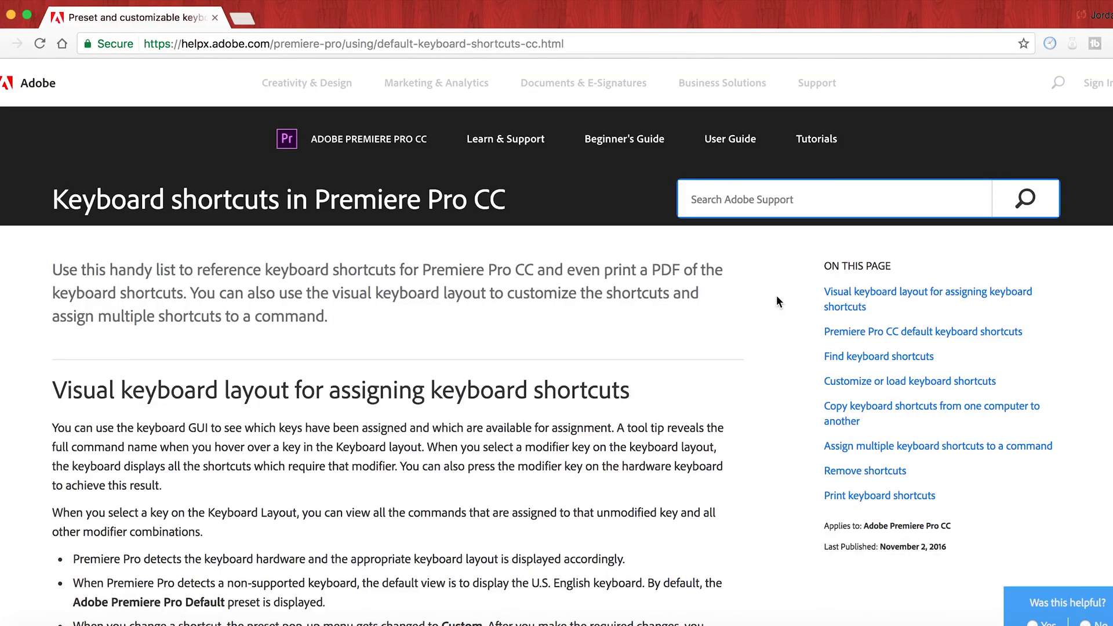
pyautogui.scroll(-15, 778, 300)
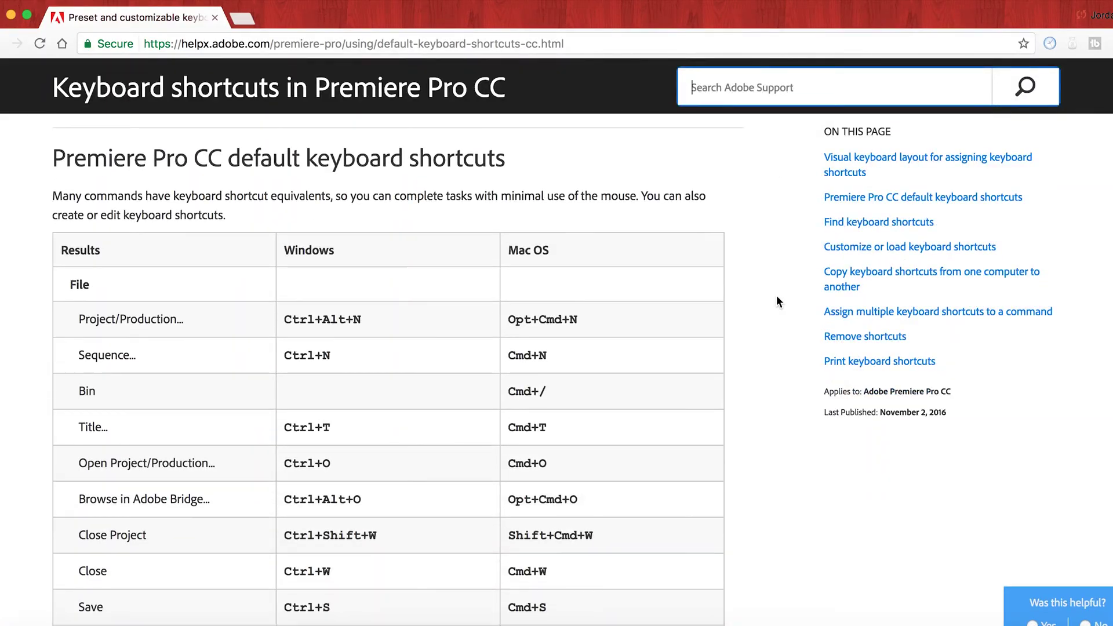
pyautogui.scroll(-20, 777, 297)
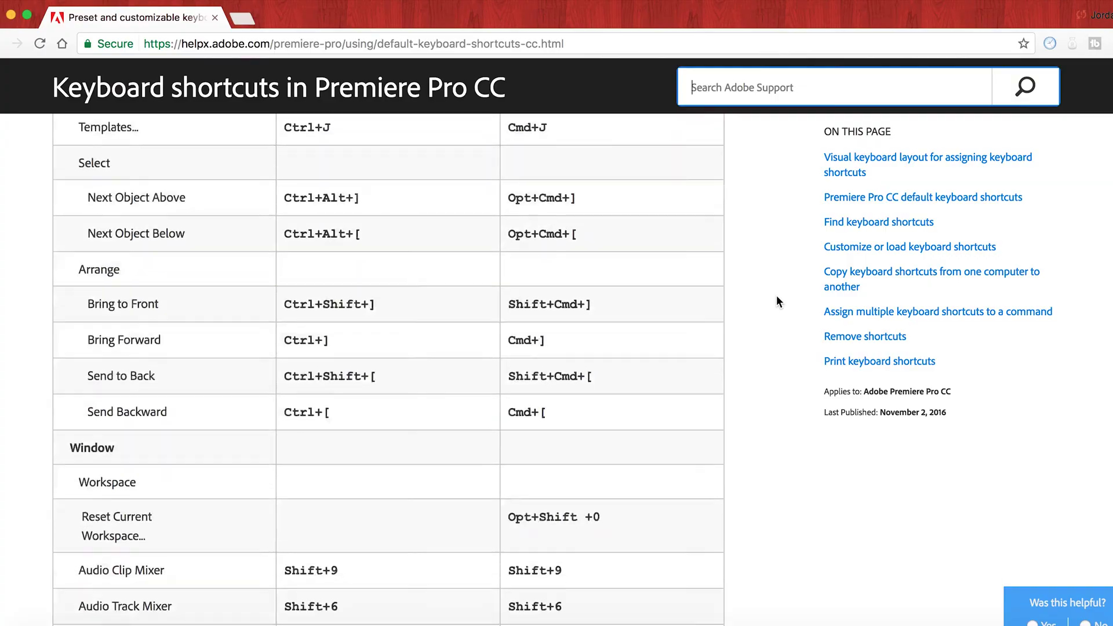
pyautogui.scroll(-20, 777, 301)
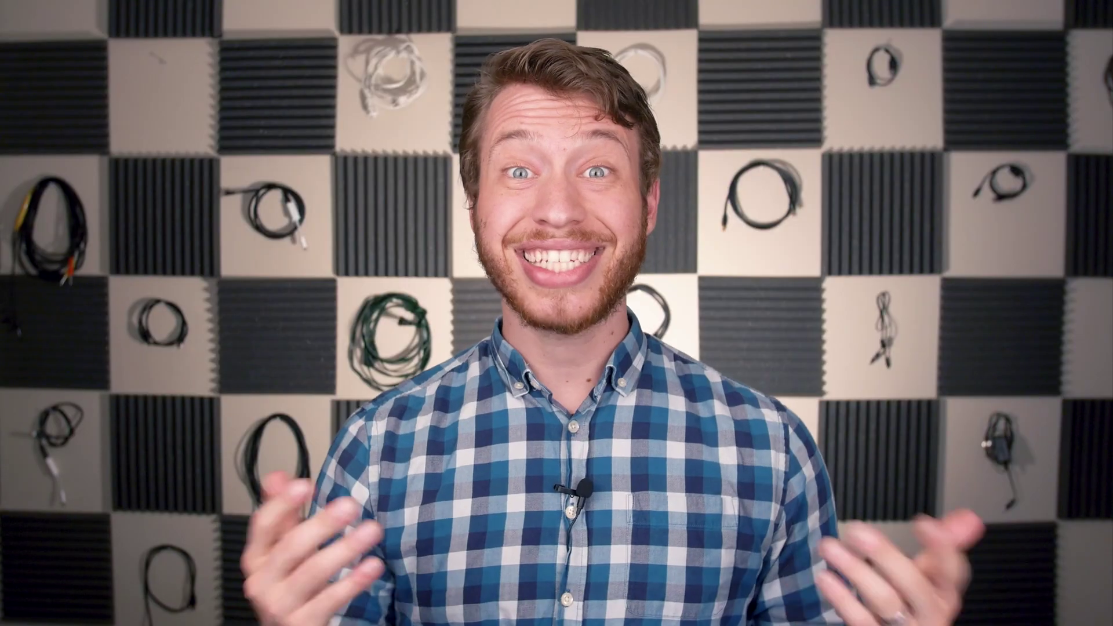